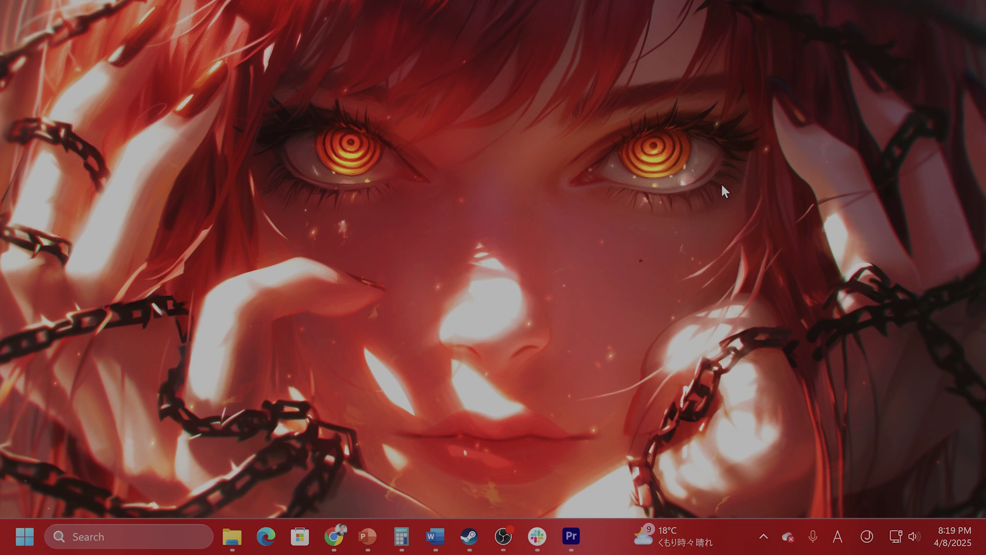
Step: Open Settings to System > Troubleshoot > Other troubleshooters, then close Settings
key("super+i")
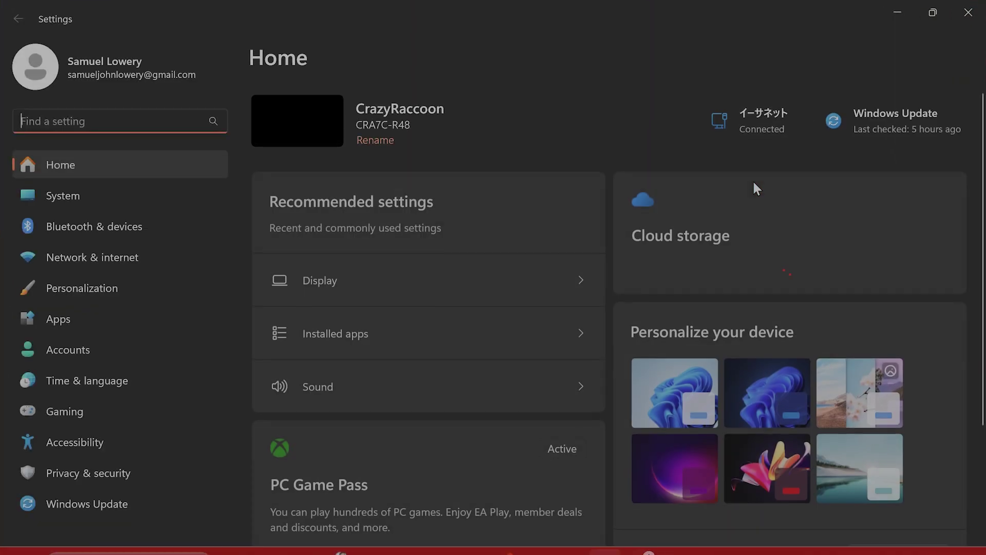
left_click(143, 195)
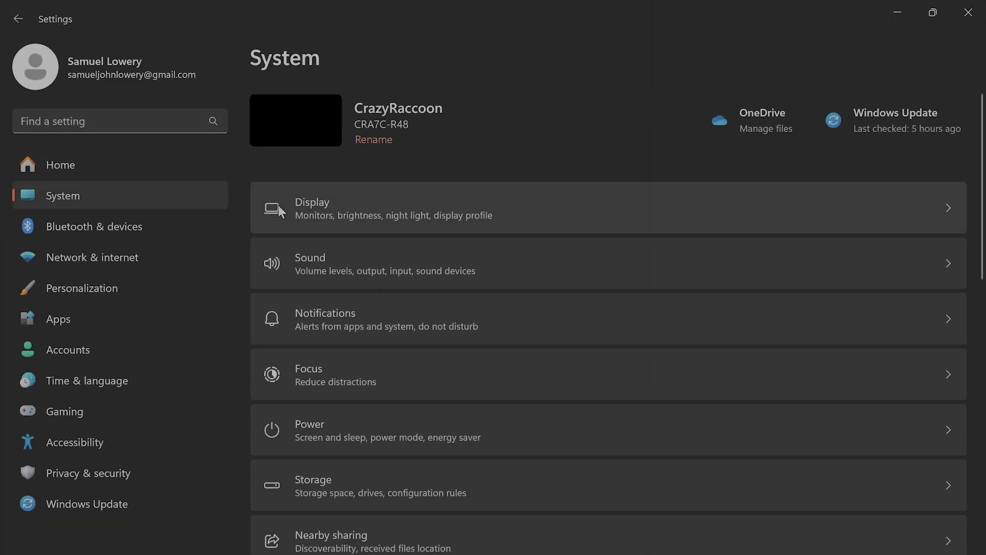
scroll(451, 230, "down", 3)
scroll(447, 244, "down", 3)
scroll(441, 263, "down", 3)
scroll(443, 344, "down", 2)
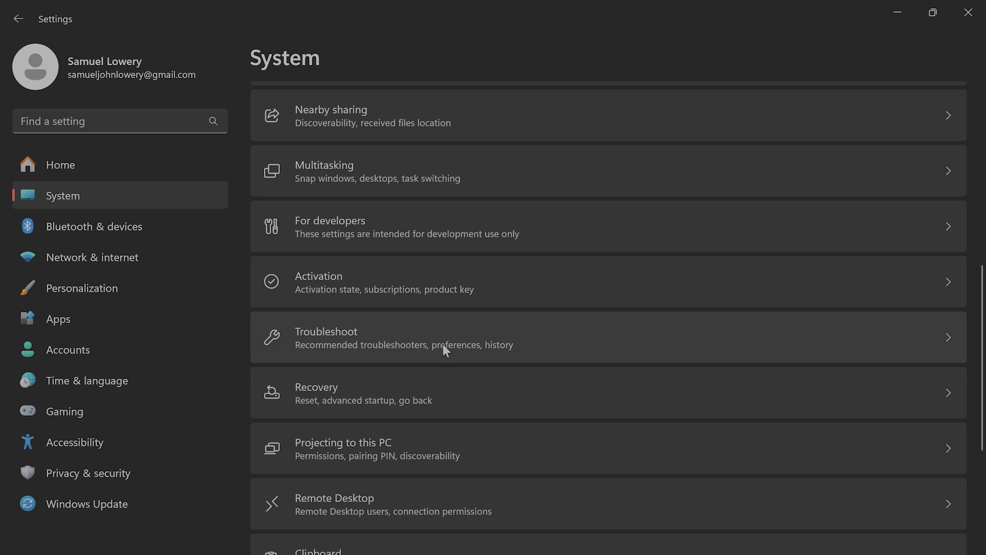
left_click(443, 344)
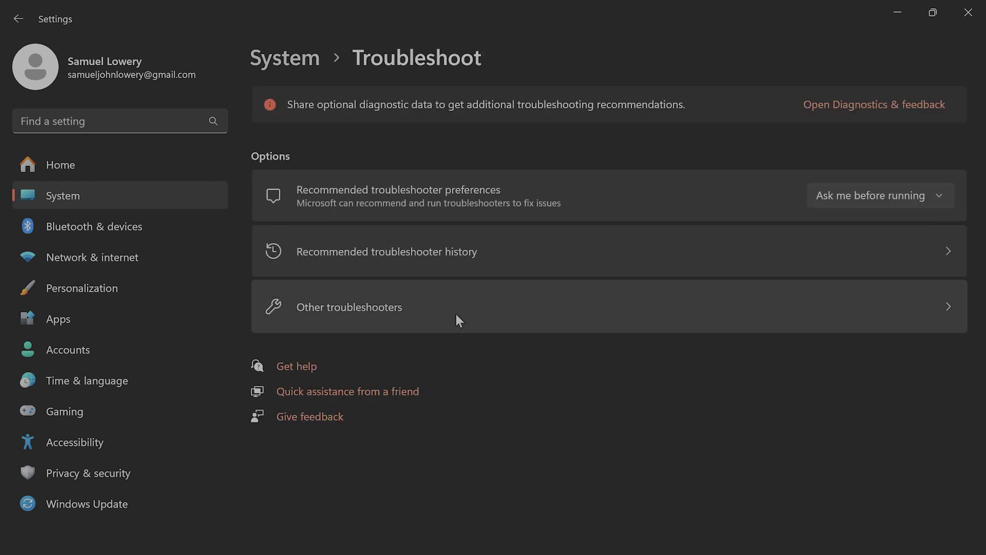
left_click(452, 312)
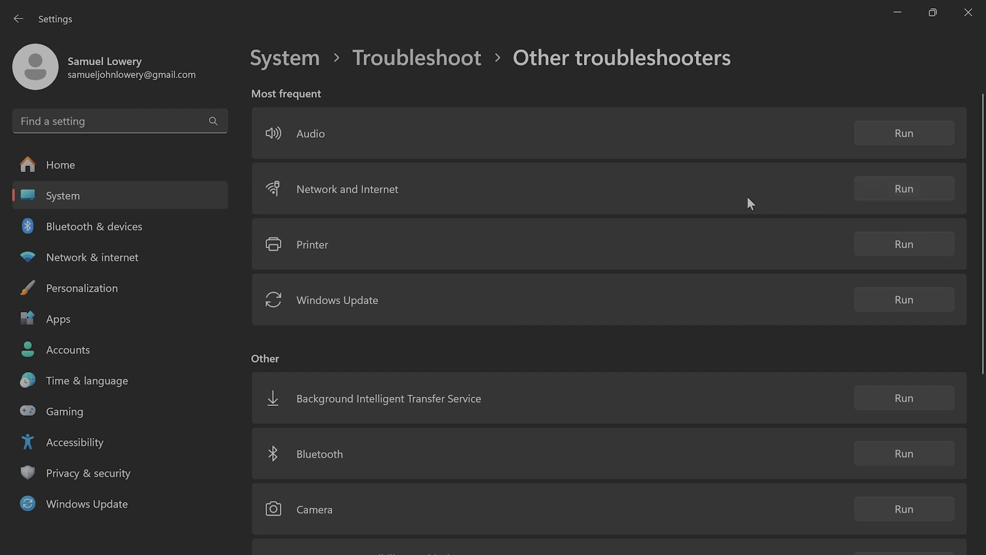
left_click(969, 12)
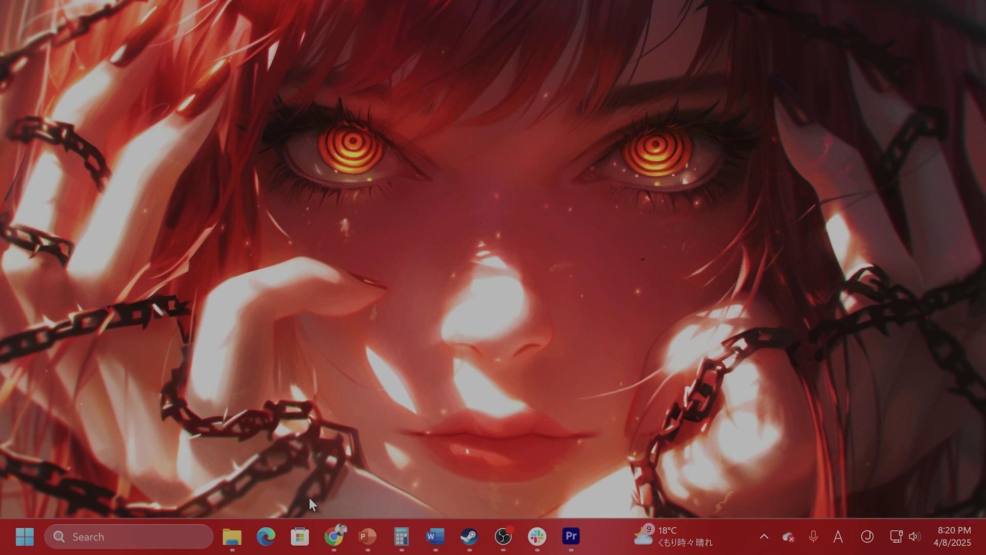
Step: Bring the Canva 'Error Code 267 Fix' thumbnail window to the front from Chrome's taskbar list
left_click(335, 536)
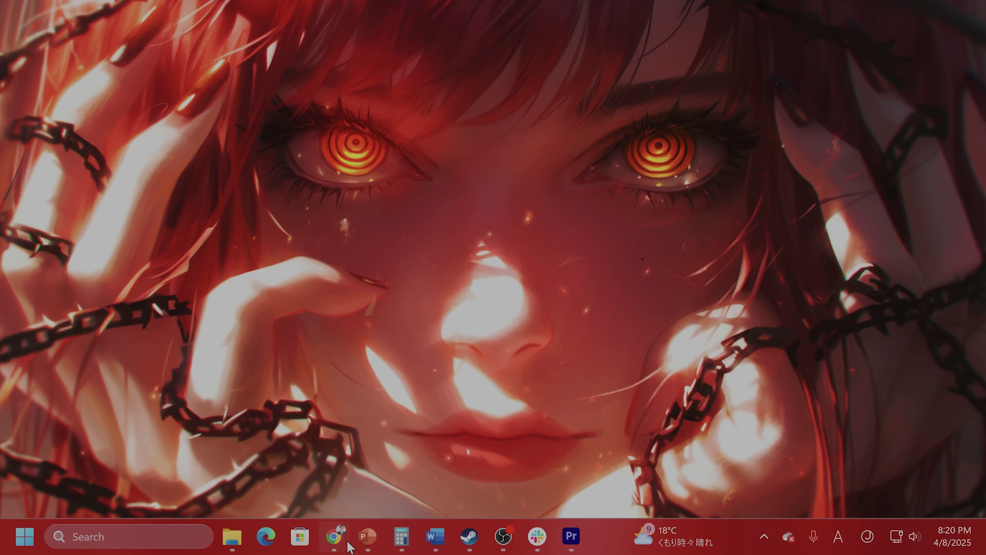
left_click(335, 536)
left_click(370, 449)
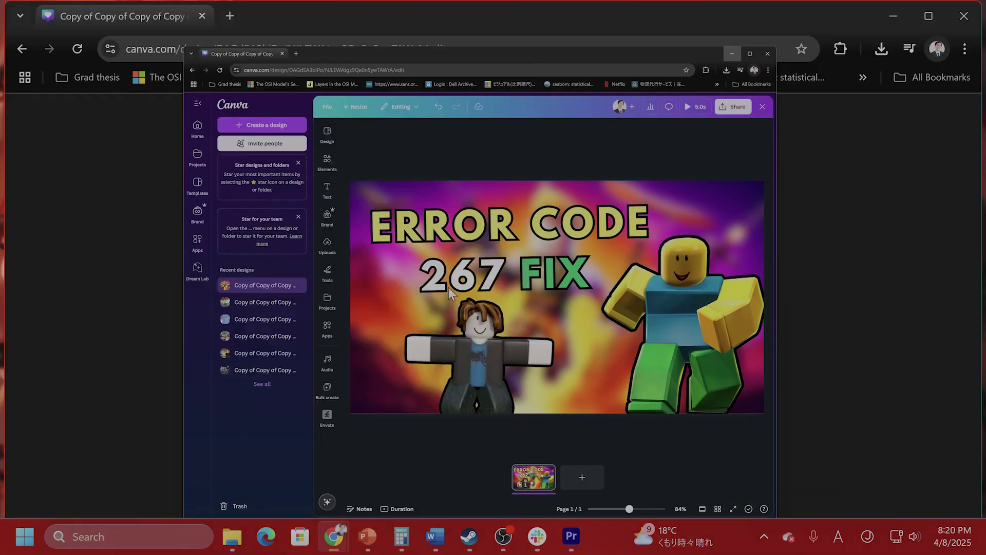
Step: Set up Chrome's Delete browsing data for all time with history and cached files checked
left_click(230, 16)
left_click_drag(301, 17, 253, 86)
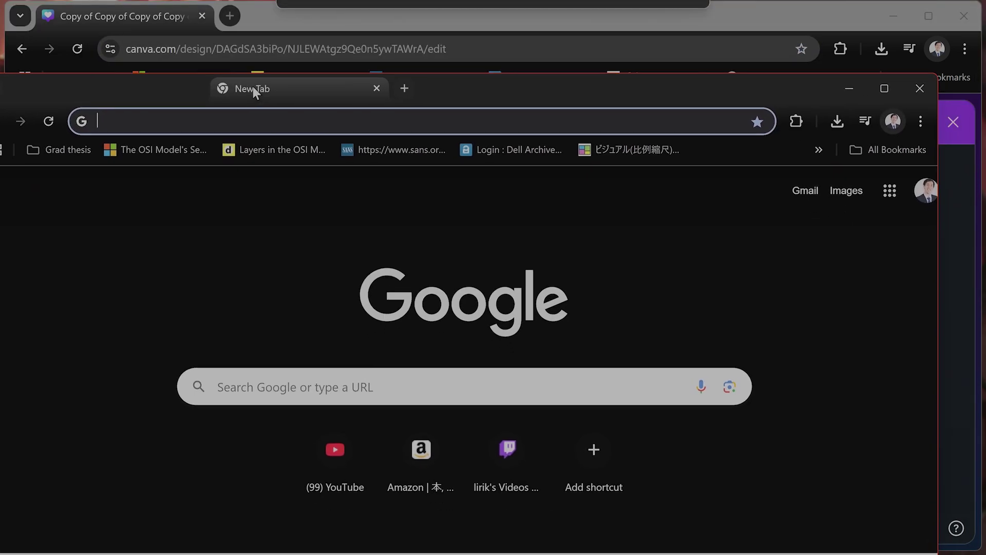
left_click(921, 122)
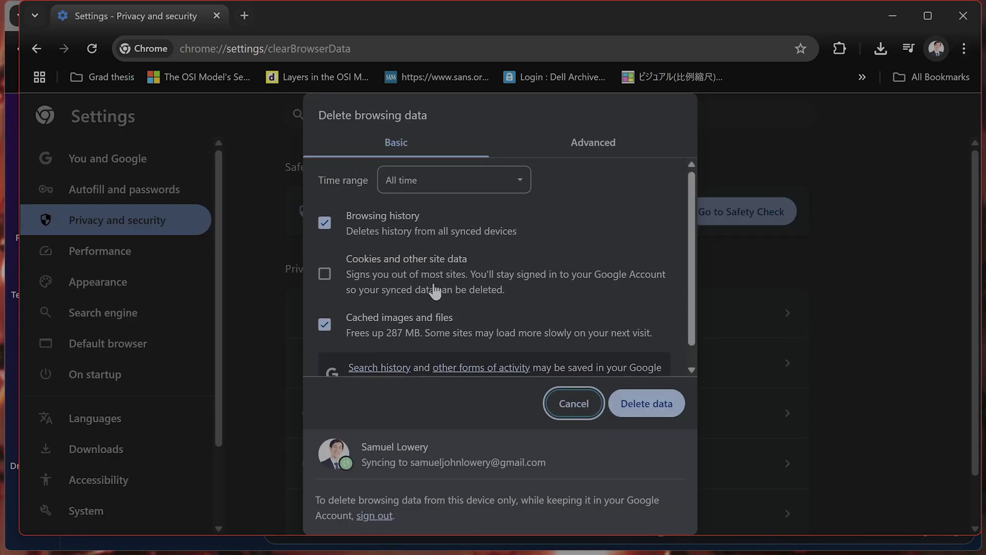
scroll(428, 282, "down", 1)
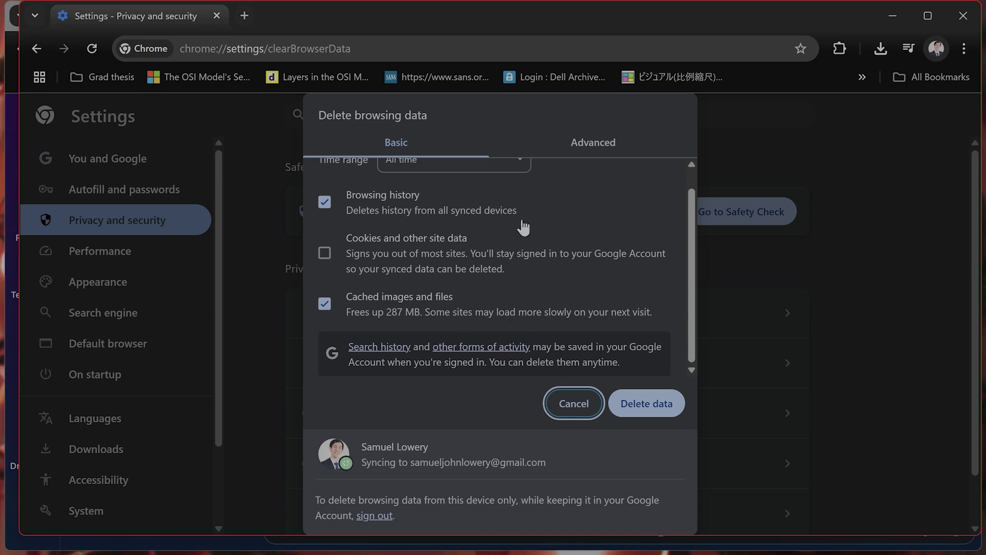
left_click(216, 16)
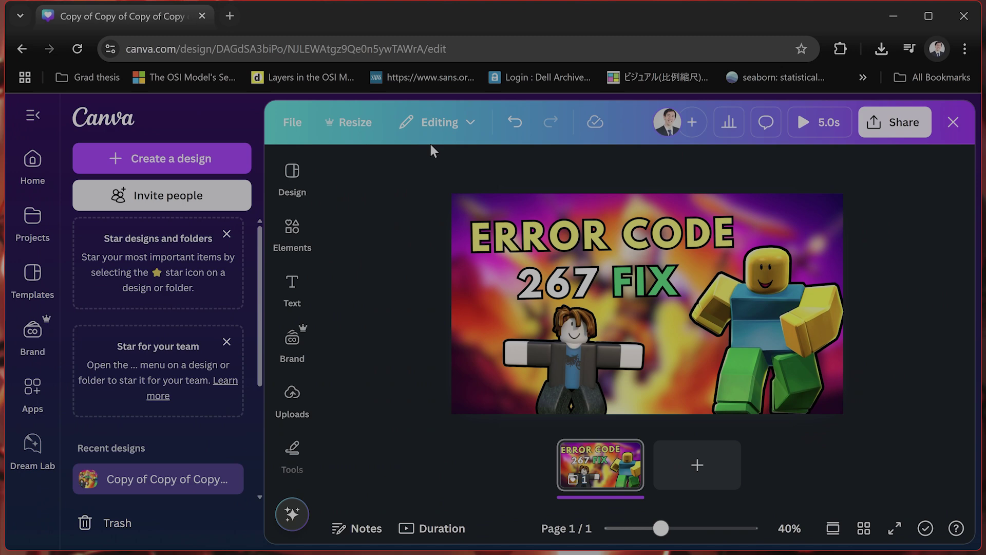
Step: Minimize Chrome and launch Windows Security from a 'windows' taskbar search
left_click(892, 19)
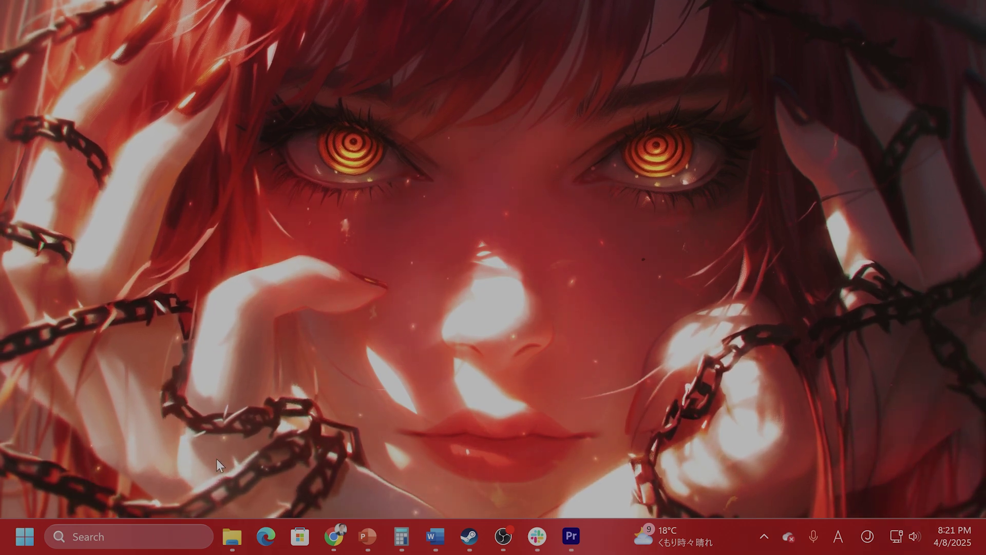
left_click(175, 537)
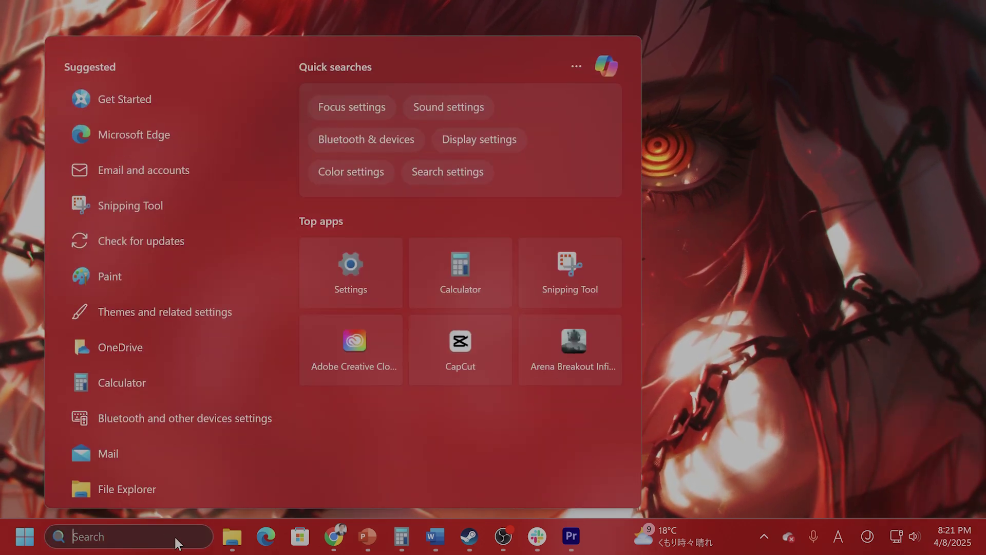
type("windows")
key("Return")
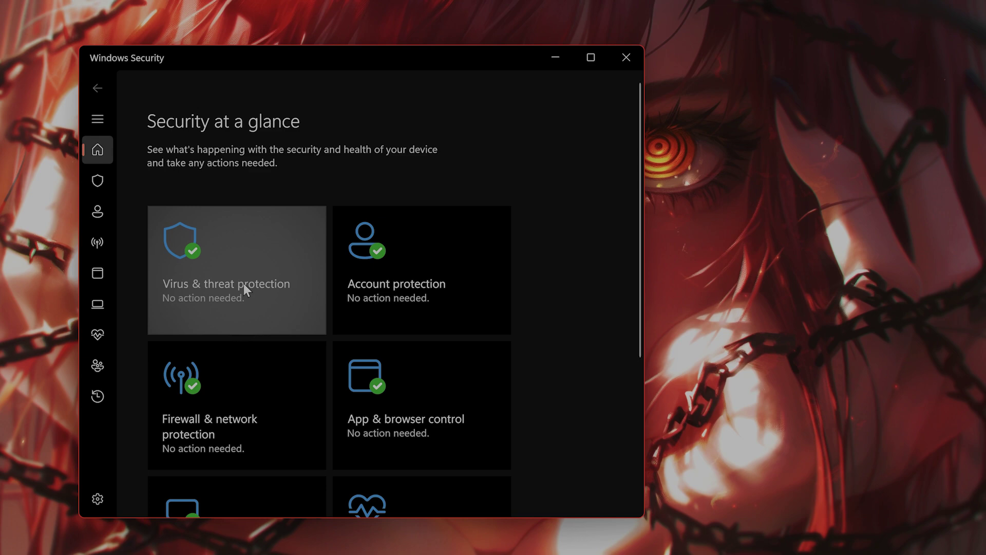
Step: Verify Real-time protection is On in Virus & threat protection settings, then return to the overview
left_click(243, 283)
scroll(285, 258, "down", 2)
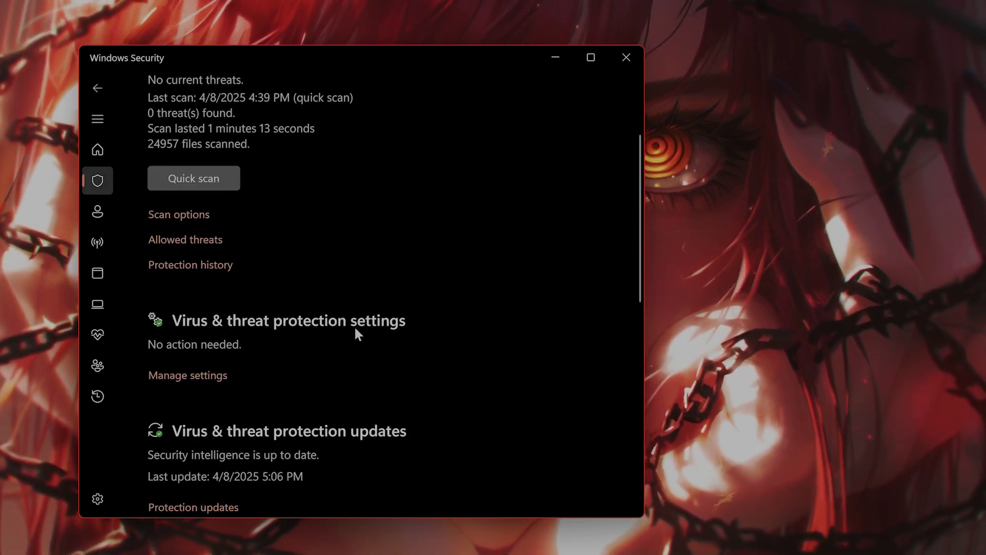
left_click(194, 376)
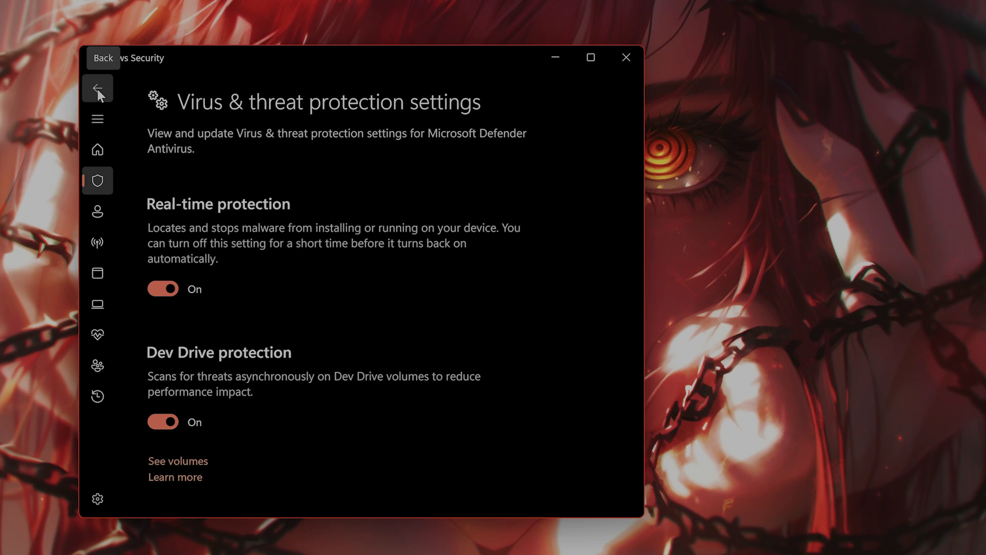
left_click(98, 89)
left_click(91, 92)
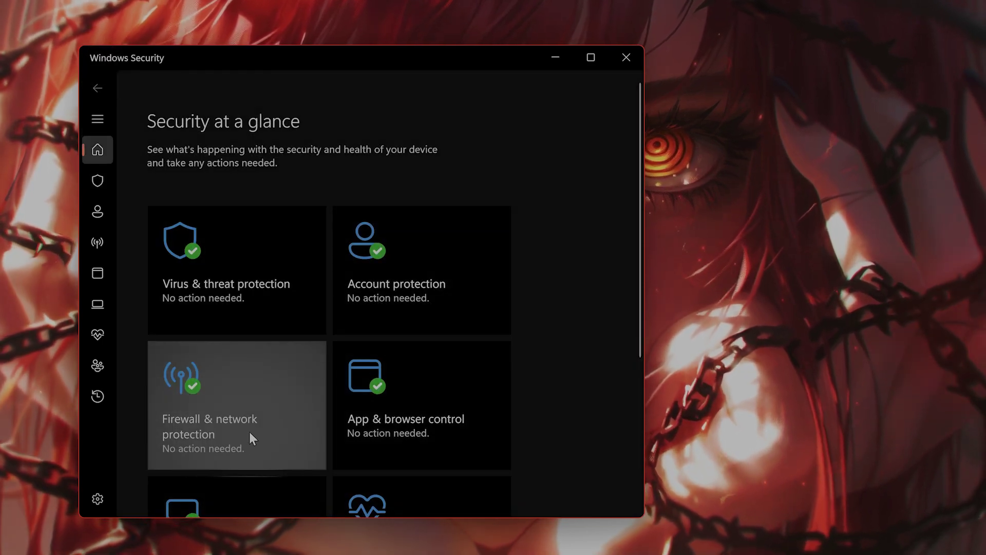
Step: Verify Microsoft Defender Firewall is On for the Public network, then close Windows Security
left_click(252, 427)
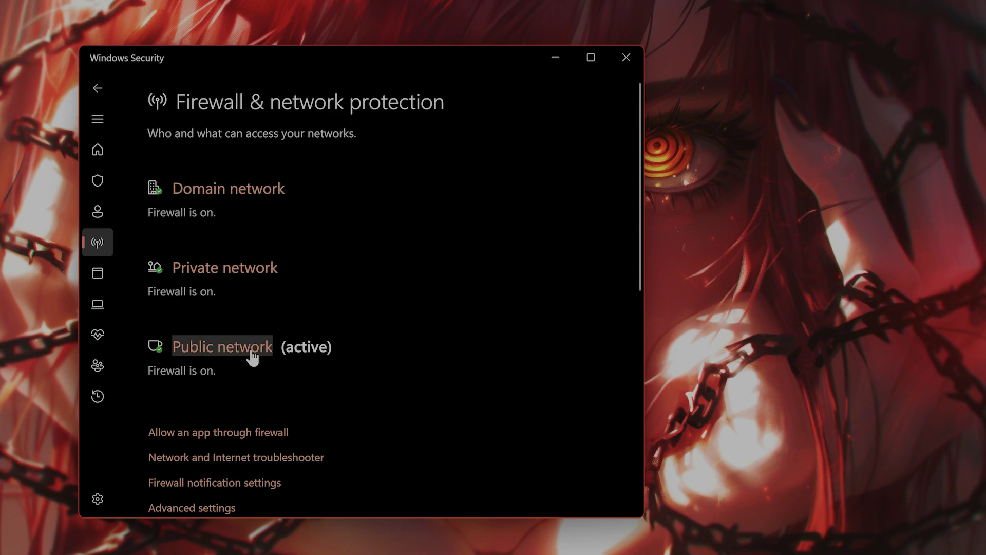
scroll(254, 343, "down", 3)
scroll(254, 342, "down", 5)
scroll(255, 342, "up", 8)
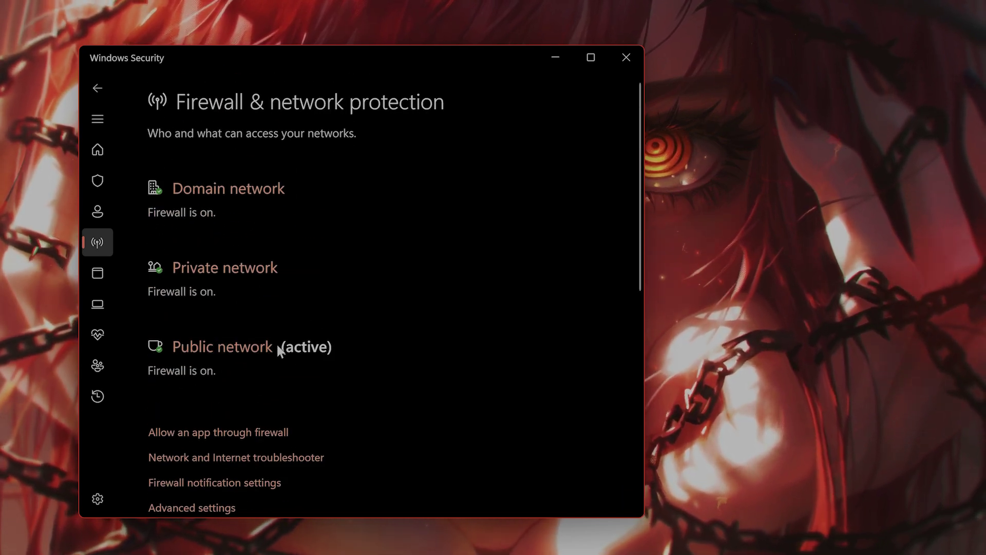
left_click(223, 347)
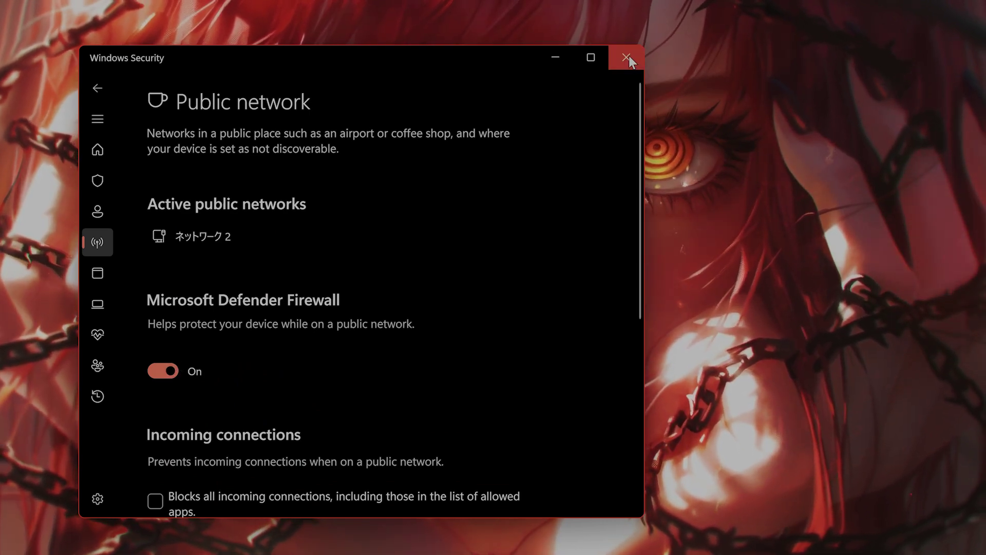
left_click(629, 58)
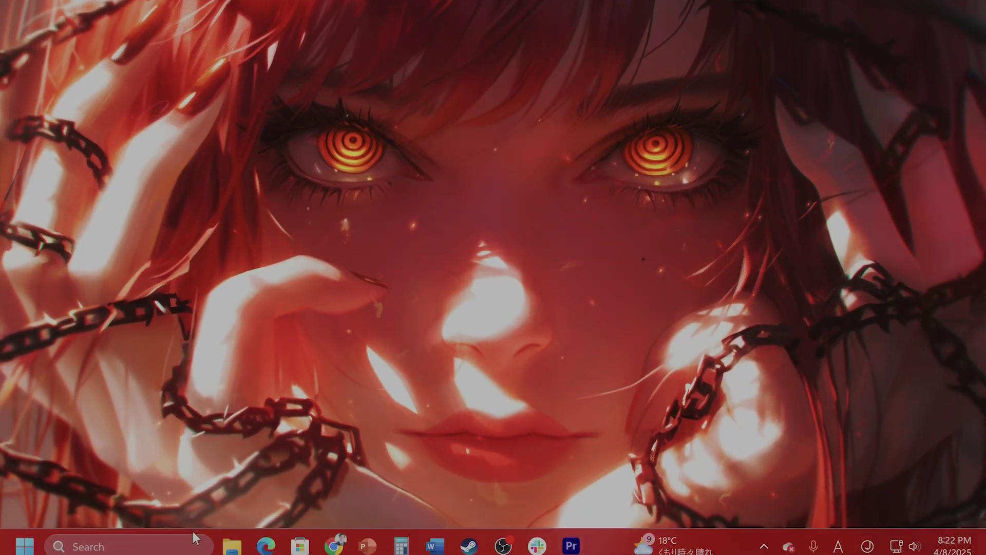
Step: Open Settings via a 'set' search, confirm Windows Update shows up to date, then close it
left_click(158, 535)
type("set")
left_click(171, 145)
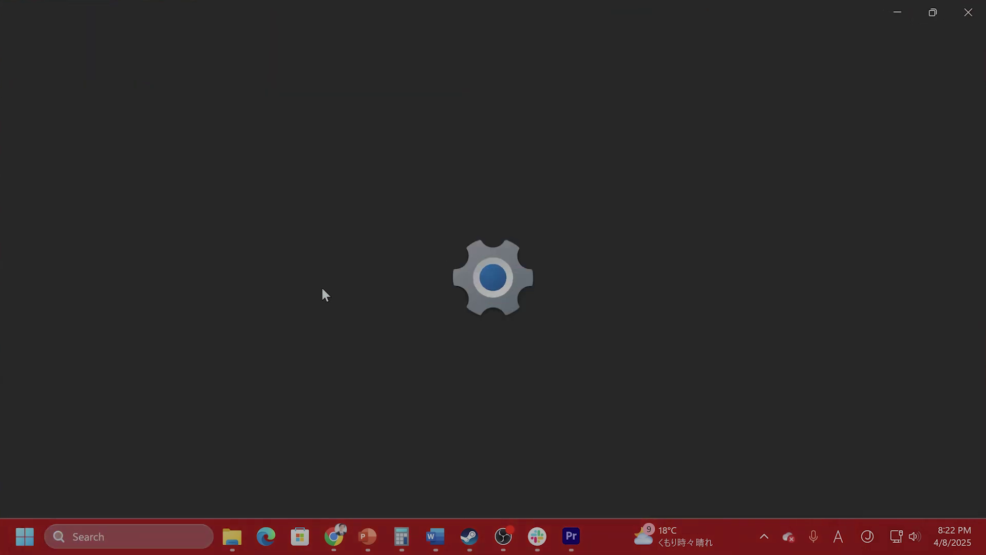
left_click(116, 506)
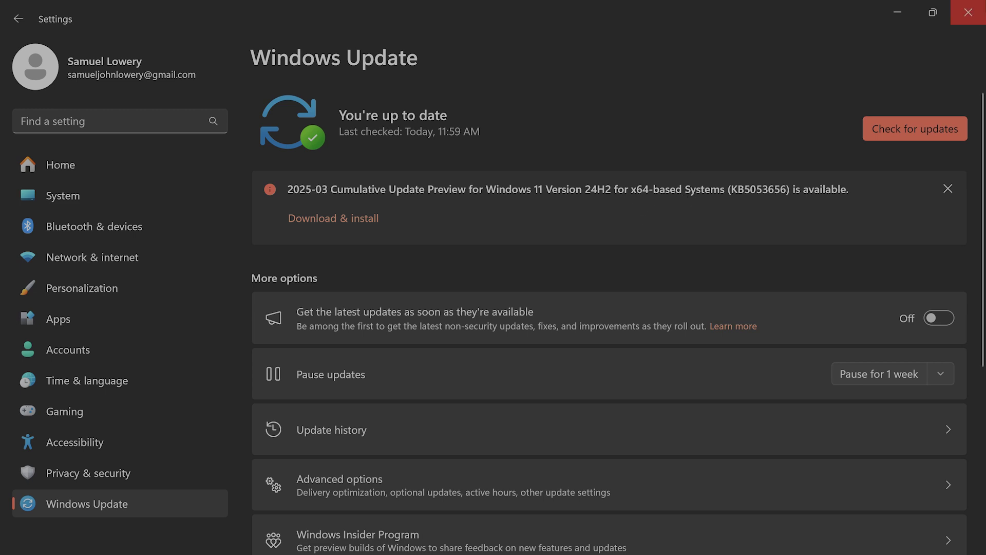
left_click(968, 12)
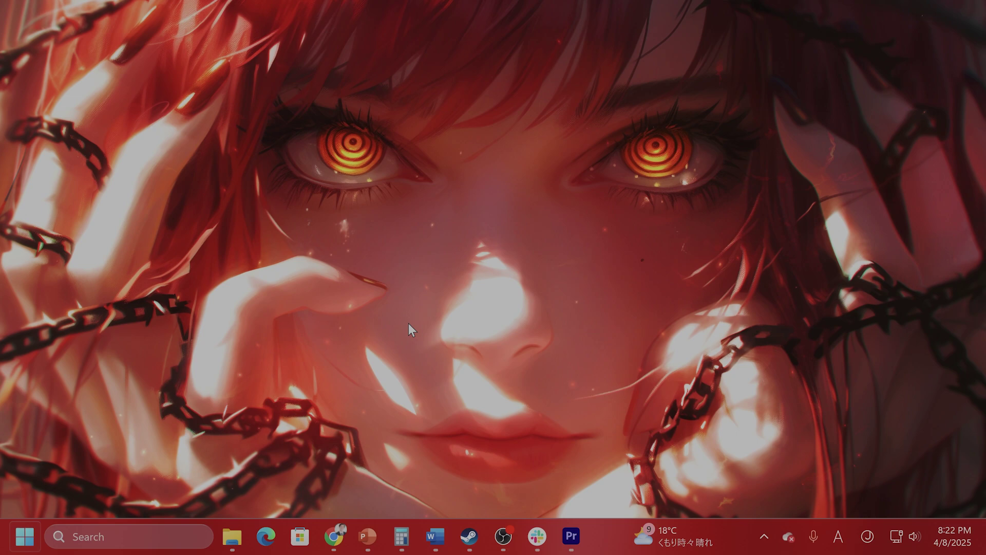
Step: Reopen Settings, filter Installed apps by 'roblox', and open the Roblox row's options menu
key("super")
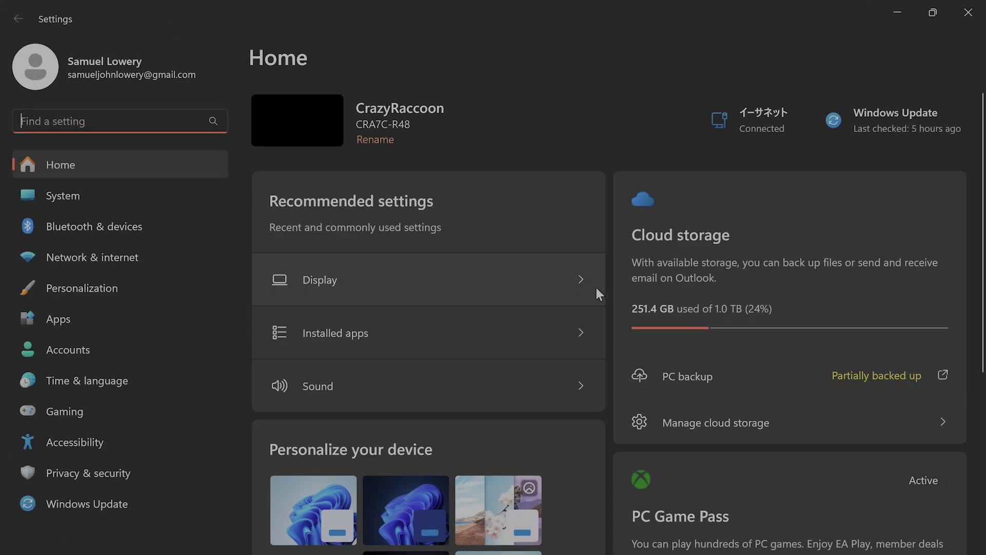
left_click(131, 318)
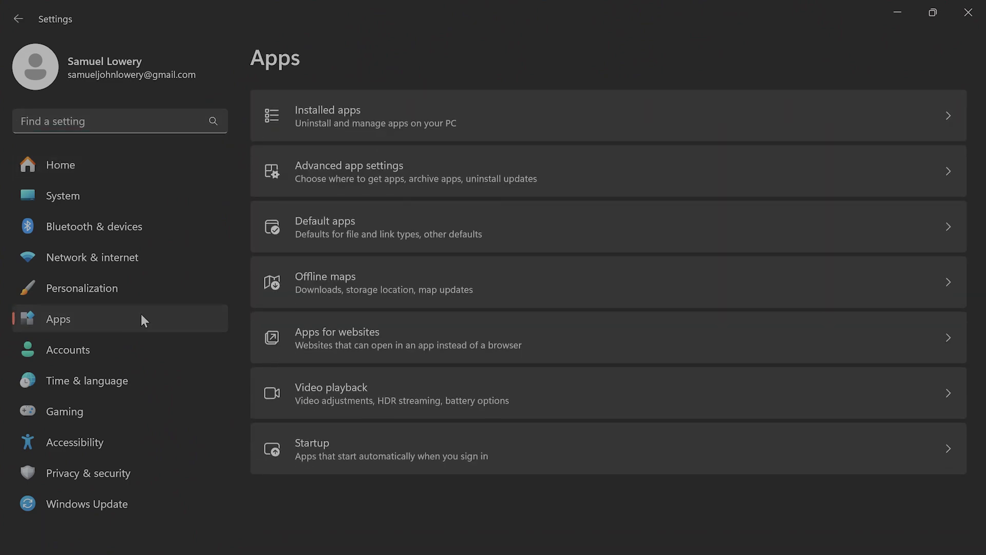
left_click(421, 117)
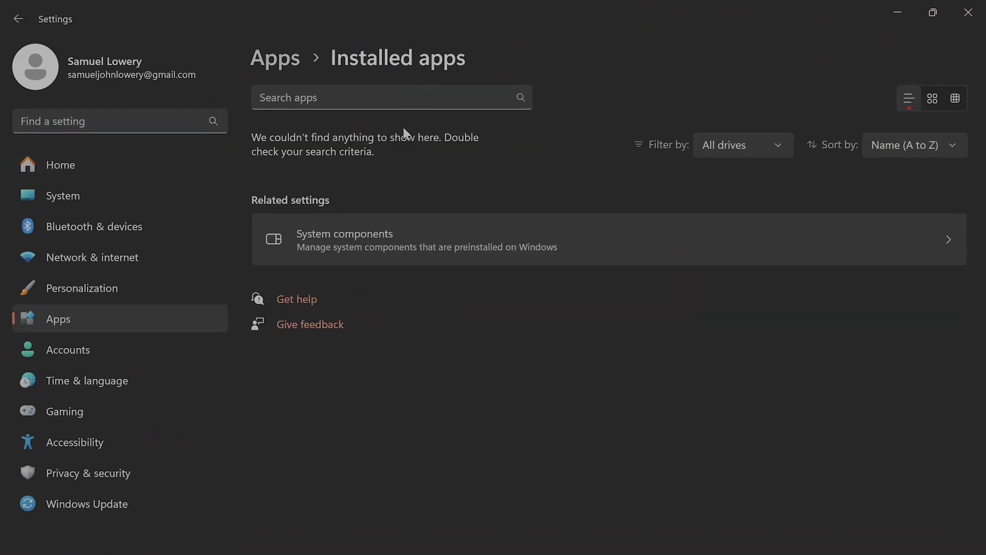
left_click(408, 96)
type("roblo")
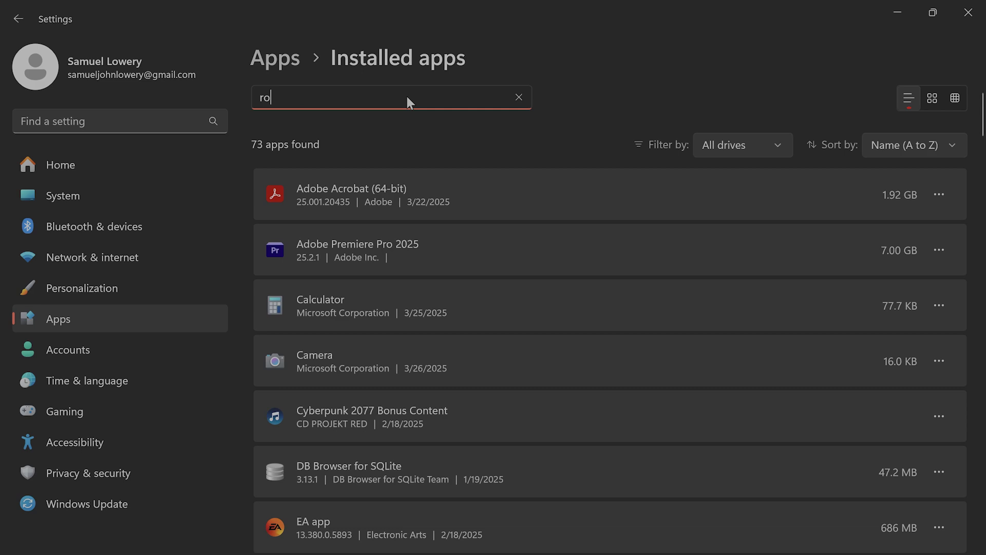
type("x")
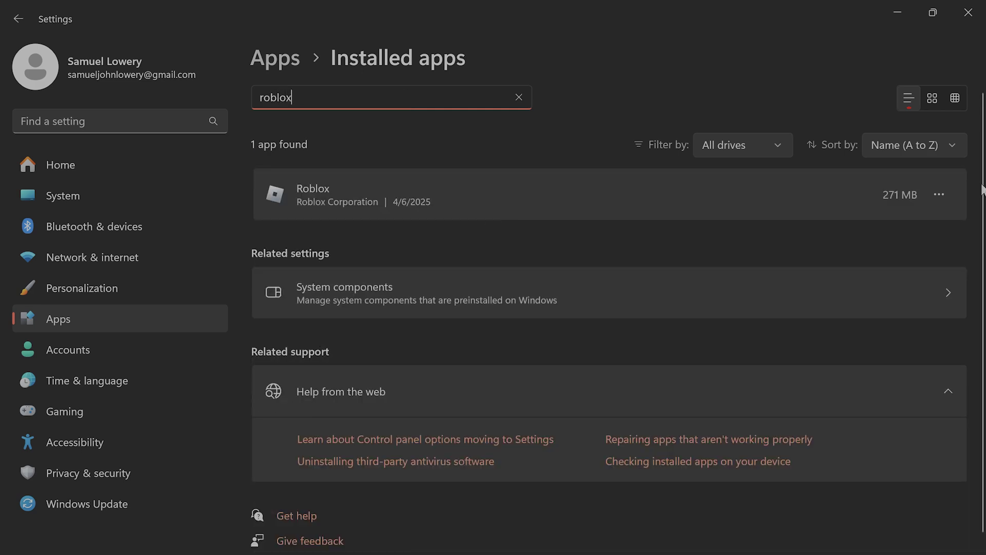
left_click(939, 194)
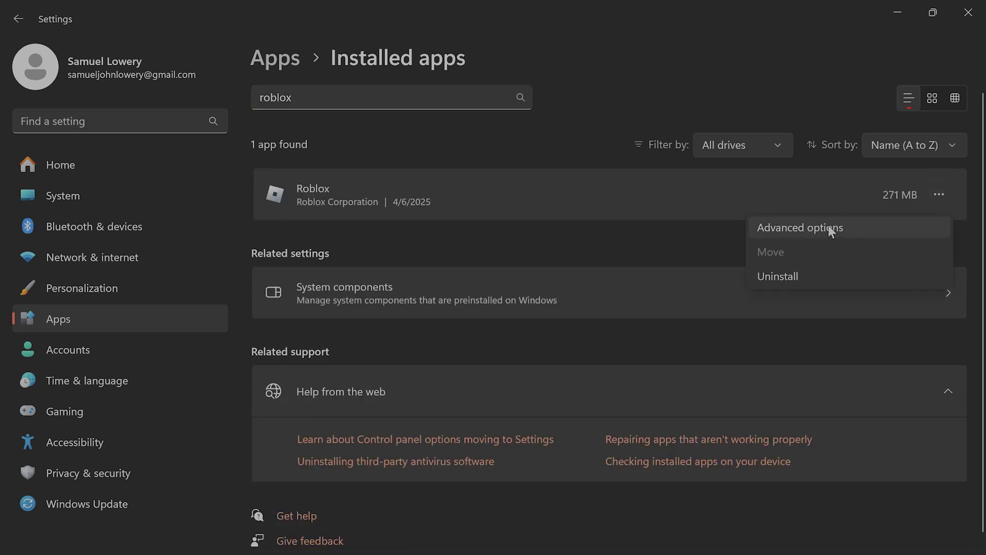
Step: Open the Roblox Advanced options page with its Terminate, Repair and Reset sections
left_click(813, 228)
scroll(622, 319, "down", 4)
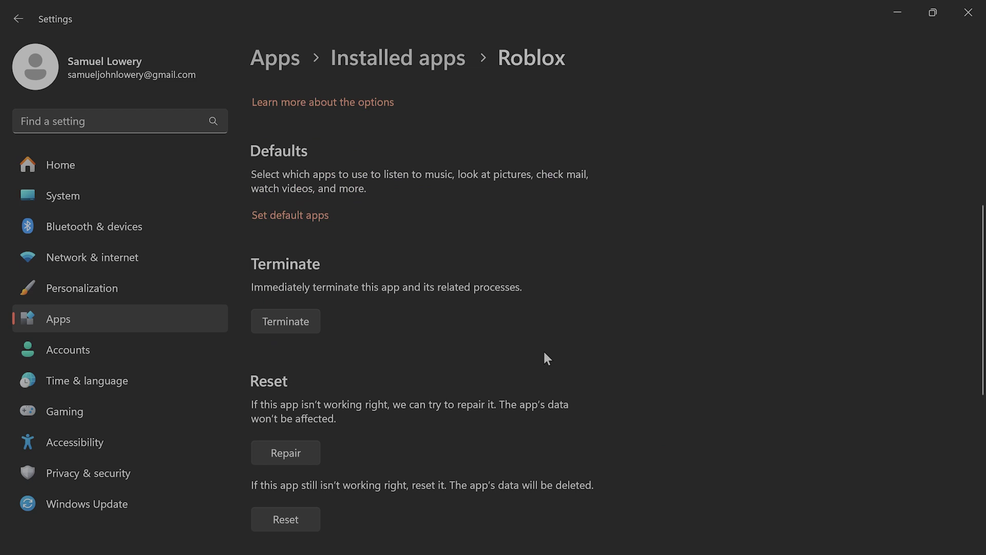
scroll(543, 349, "down", 3)
scroll(543, 348, "down", 2)
scroll(531, 351, "down", 2)
scroll(463, 331, "up", 2)
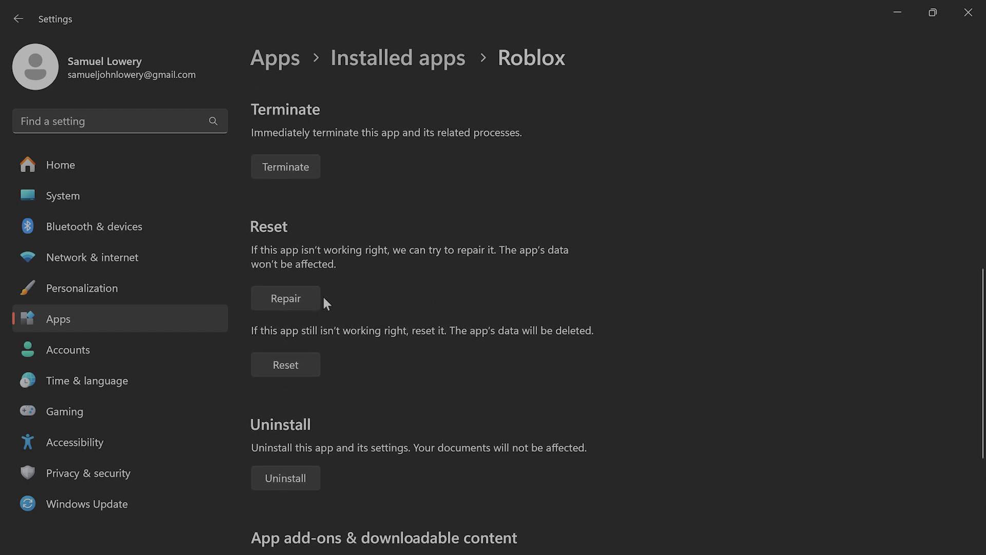